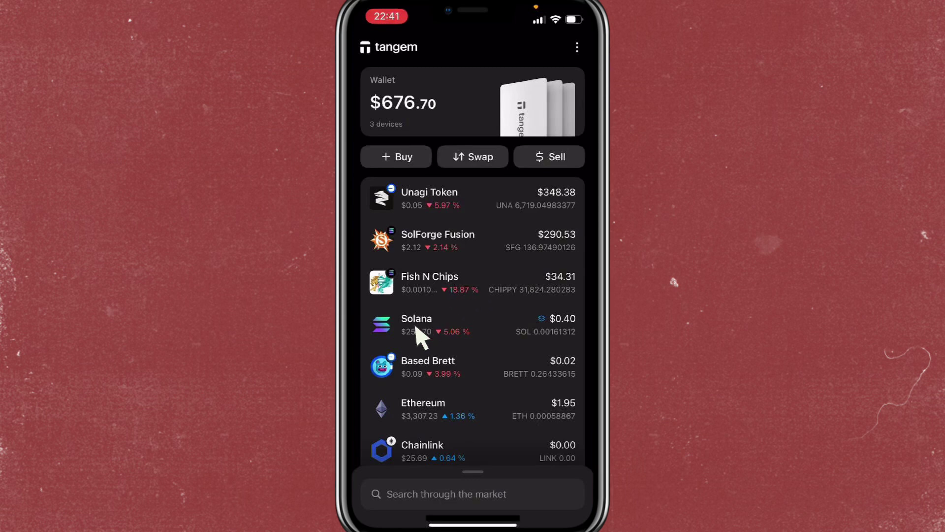
# Step: Show the Tangem Solana wallet's receiving address and QR code
pyautogui.click(422, 338)
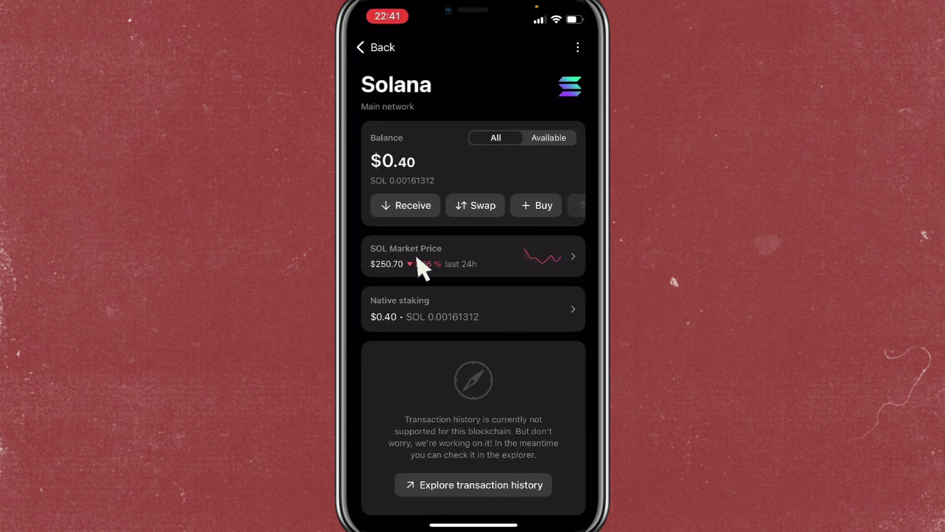
pyautogui.click(423, 214)
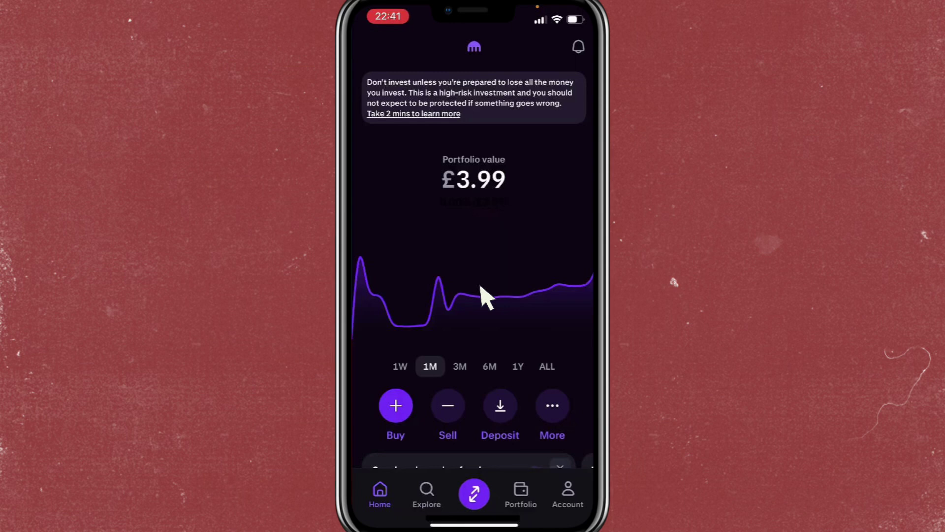
# Step: Open the Solana holding from the Kraken portfolio and start a SOL withdrawal
pyautogui.click(521, 495)
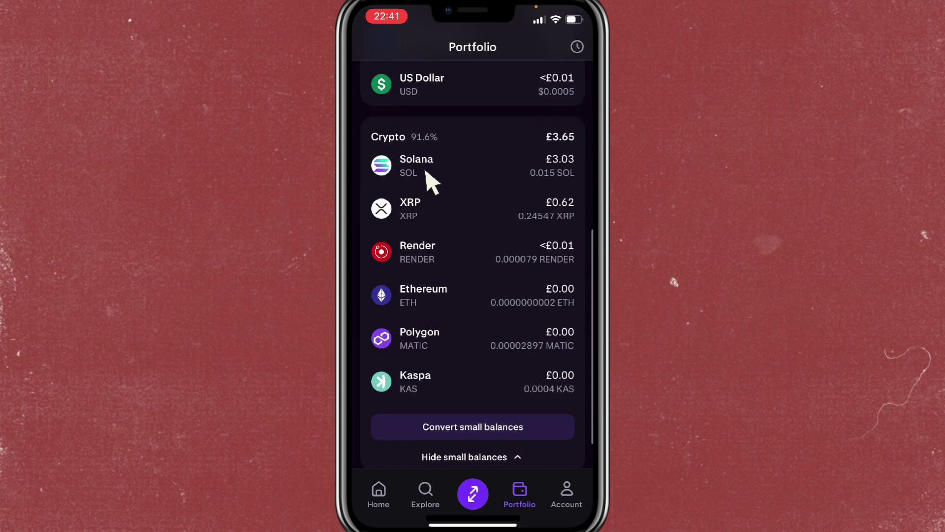
pyautogui.click(427, 171)
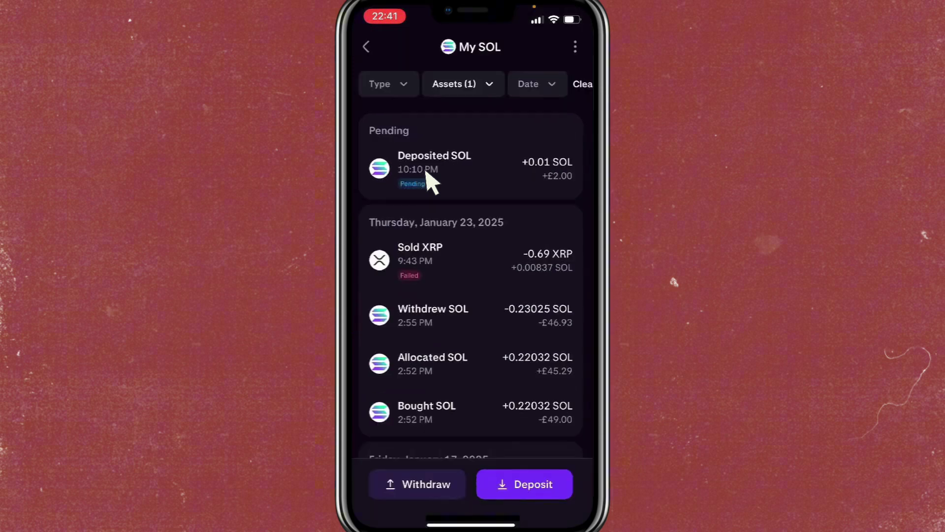
pyautogui.click(436, 489)
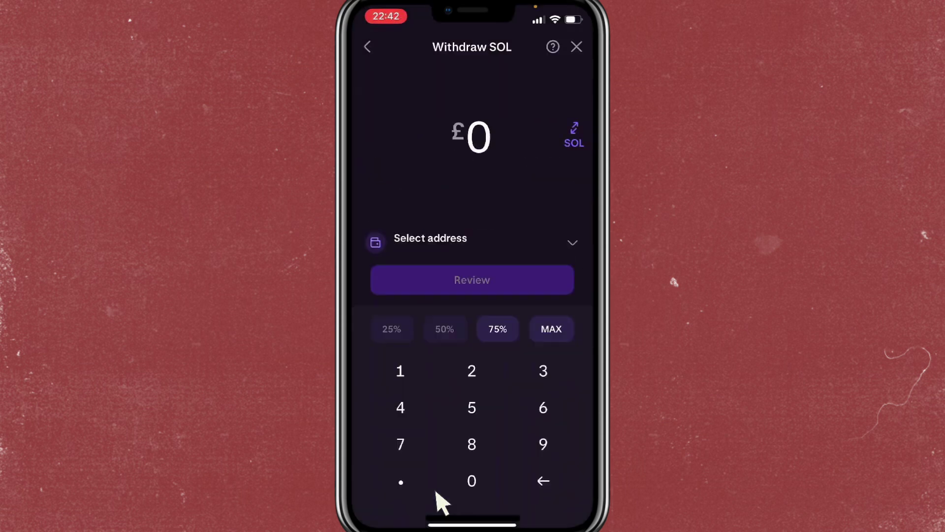
# Step: Open the saved Solana withdrawal address list via 'Select address'
pyautogui.click(427, 251)
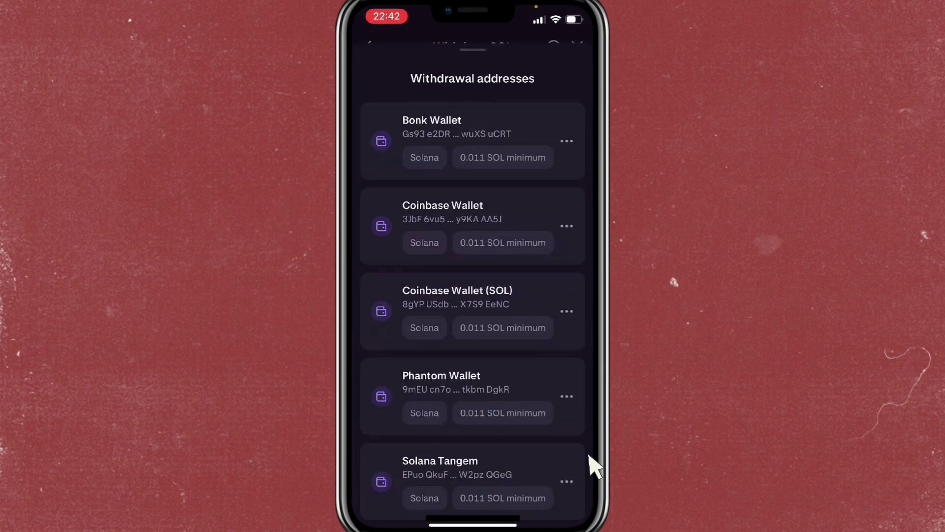
pyautogui.scroll(-3, 564, 474)
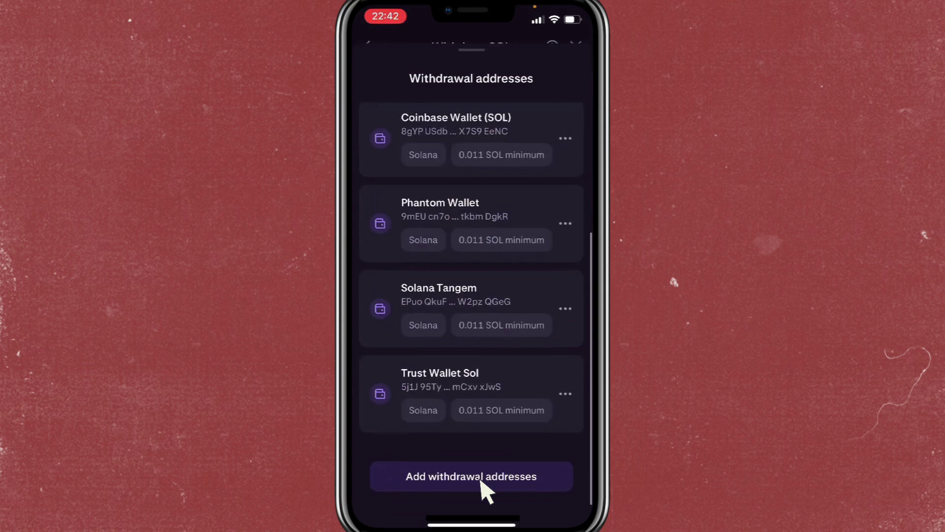
# Step: Add a new withdrawal address by pasting the copied Tangem Solana address
pyautogui.click(484, 476)
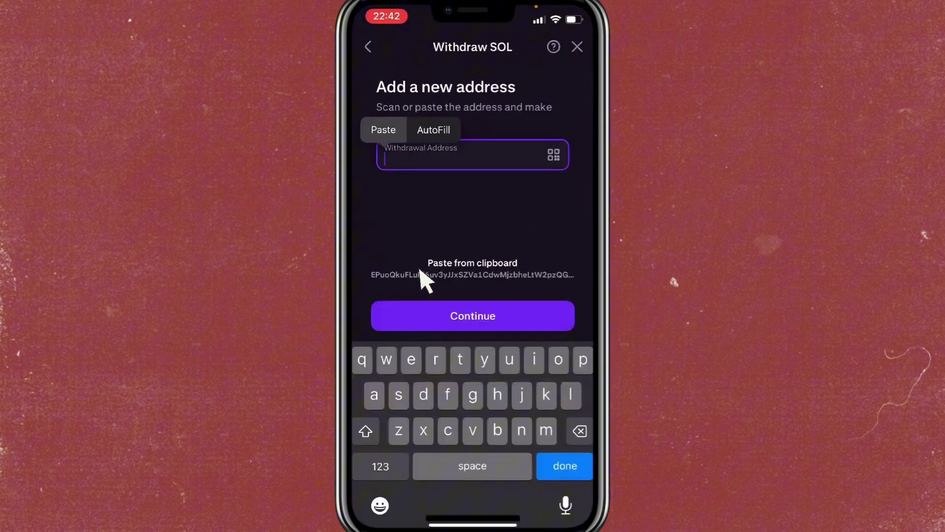
pyautogui.click(383, 130)
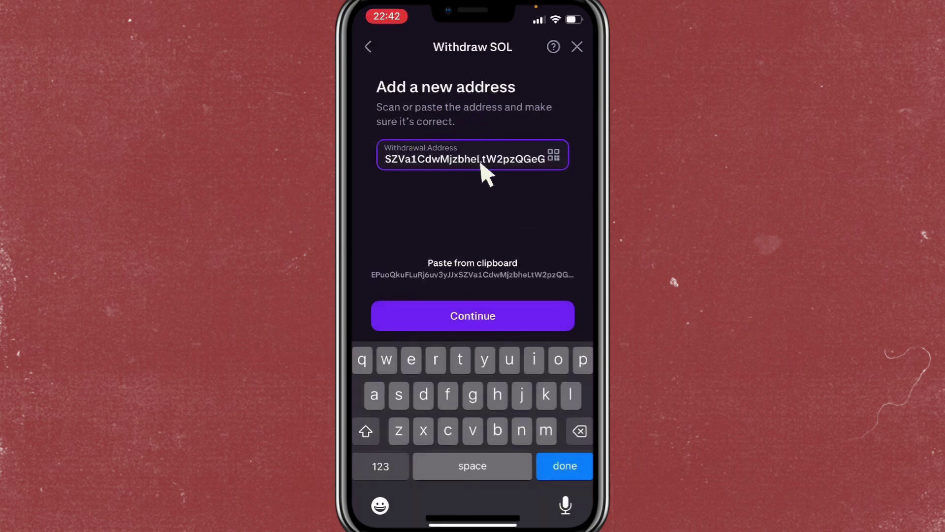
# Step: Submit the 0.01 SOL withdrawal to the newly pasted address
pyautogui.click(486, 316)
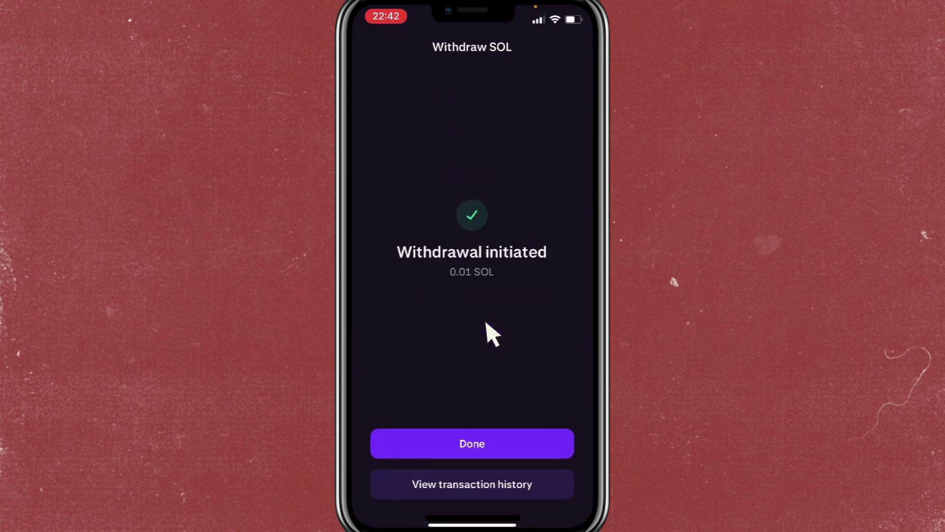